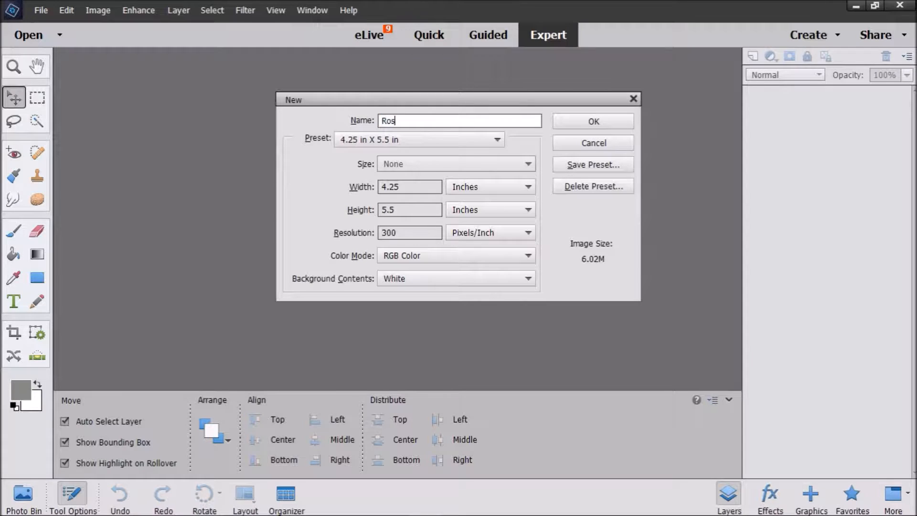
- Create a new 4.25 x 5.5 inch document at 300 pixels/inch with a white background, named Roses Card
type("s Card")
left_click(609, 118)
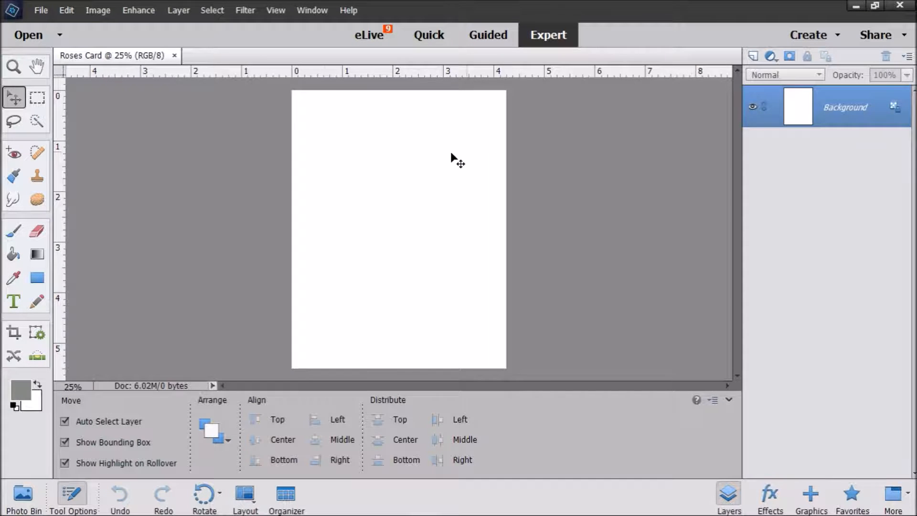
- Place the JA11-DS4J rose line drawing on the card
left_click(41, 10)
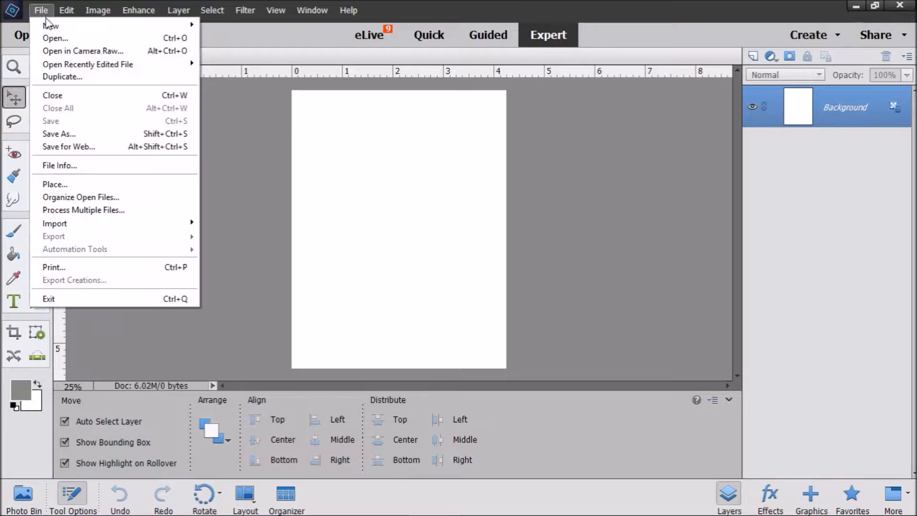
left_click(106, 185)
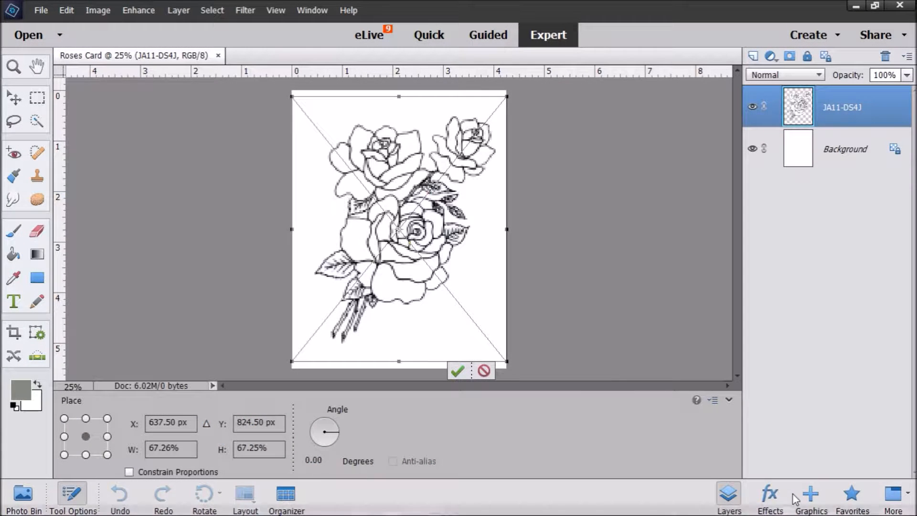
left_click(458, 371)
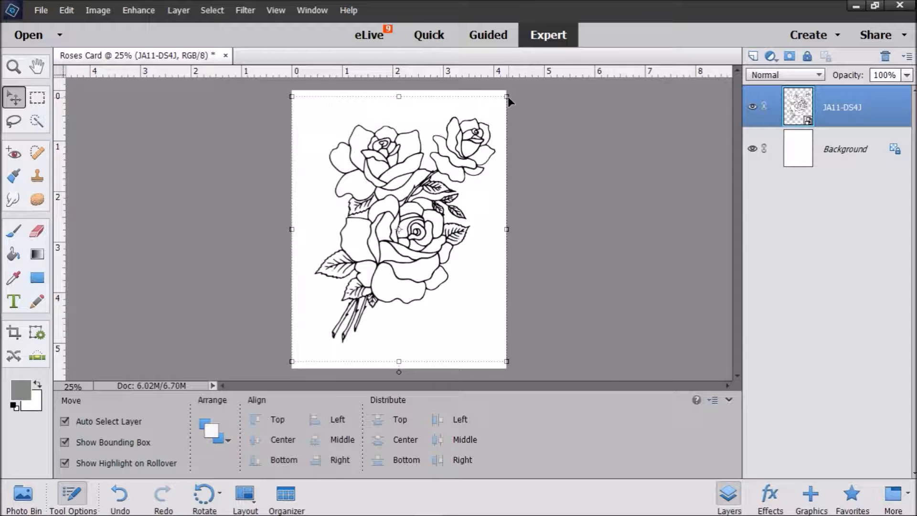
- Scale the rose drawing to about 68.6% in the card's lower-left corner and rotate it about 10.9° clockwise
left_click_drag(505, 96, 459, 199)
left_click_drag(402, 236, 369, 286)
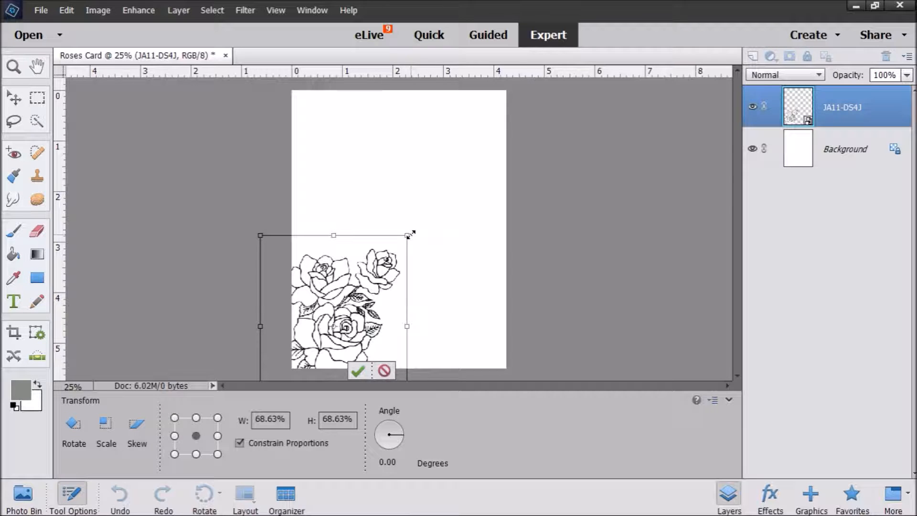
left_click_drag(411, 234, 425, 249)
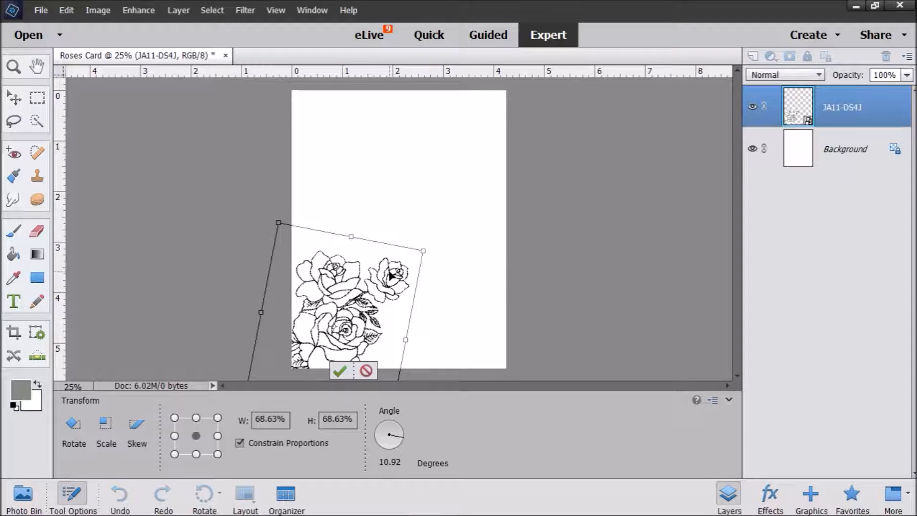
- Nudge the rotated roses left until the blooms run off the card's left edge, and apply the transformation
key("Left")
key("Left")
key("Left")
key("Left")
key("Left")
key("Left")
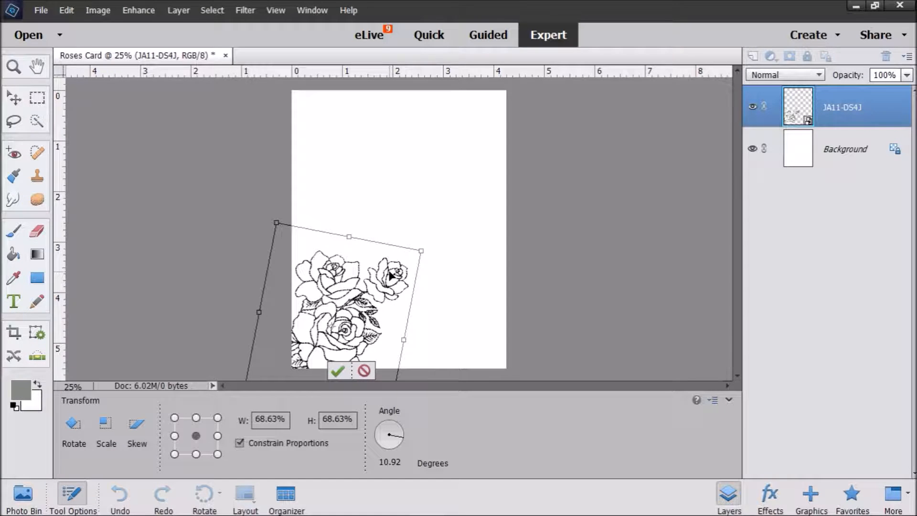
key("Left")
key("Left")
key("Left")
key("Left")
key("Left")
key("Left")
key("Left")
key("Left")
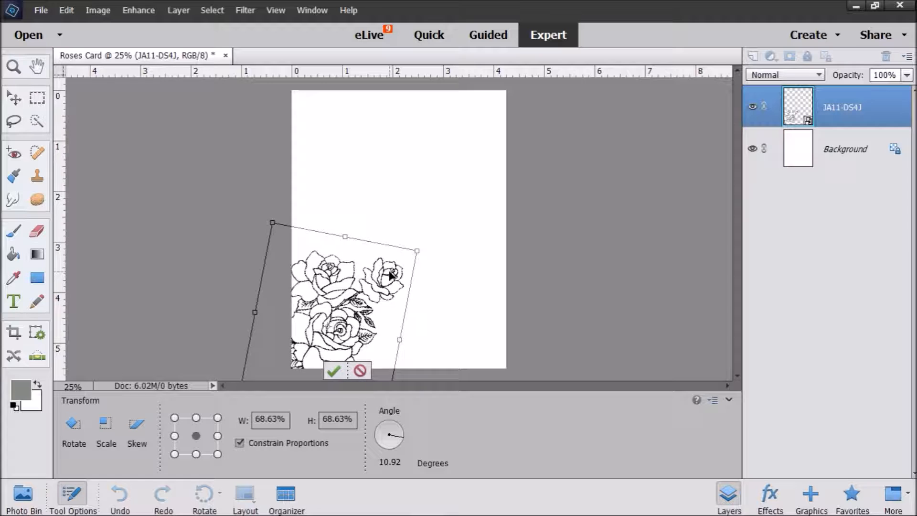
key("Left")
key("Left")
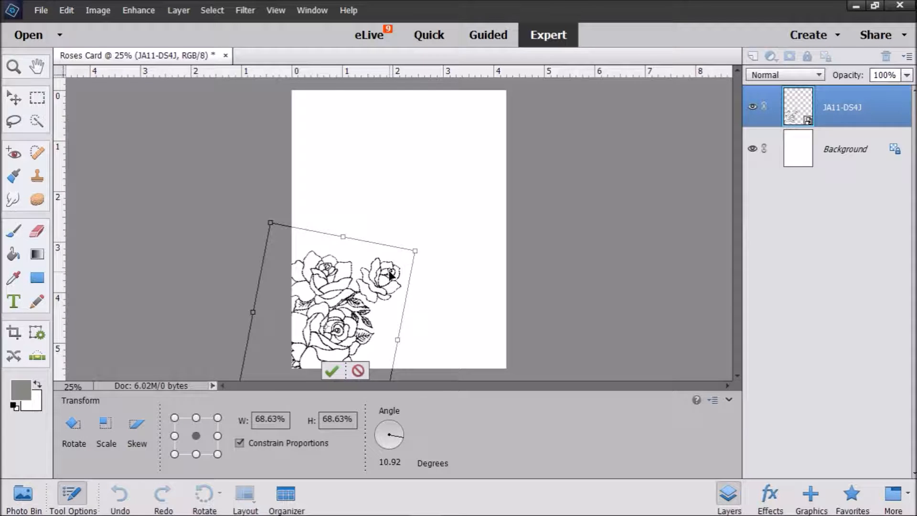
left_click(331, 372)
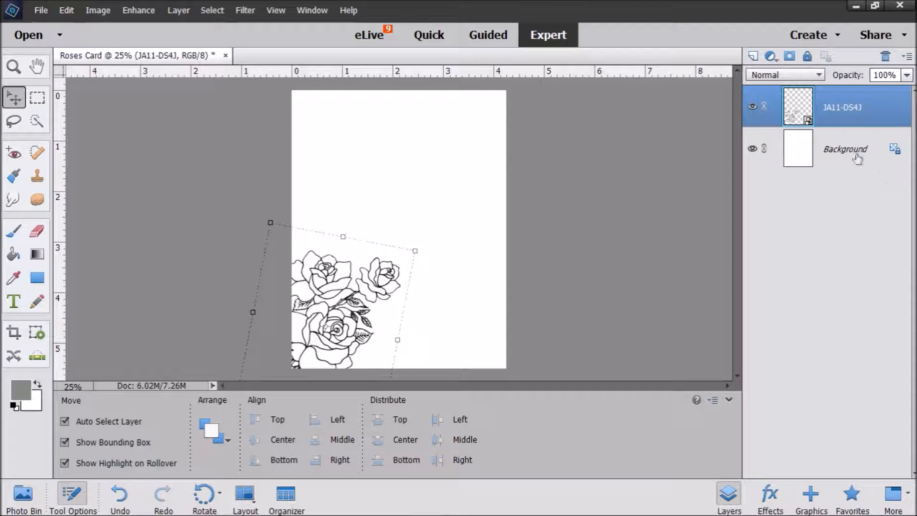
- Duplicate the JA11-DS4J layer as JA11-DS4J copy and move the copied roses straight up above the original
right_click(851, 124)
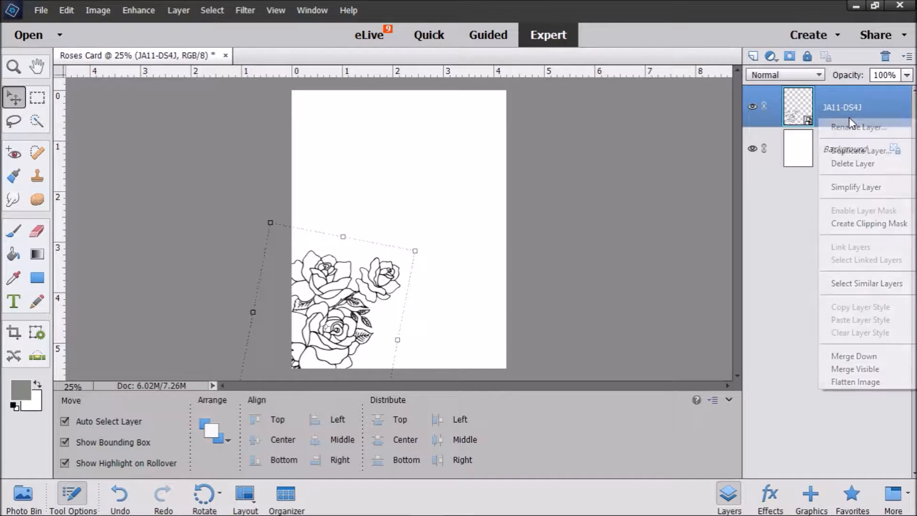
left_click(855, 151)
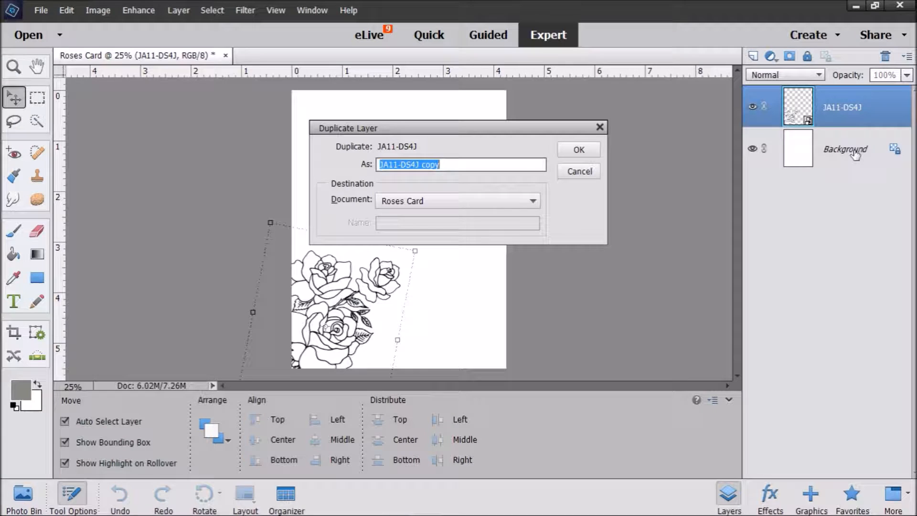
key("Return")
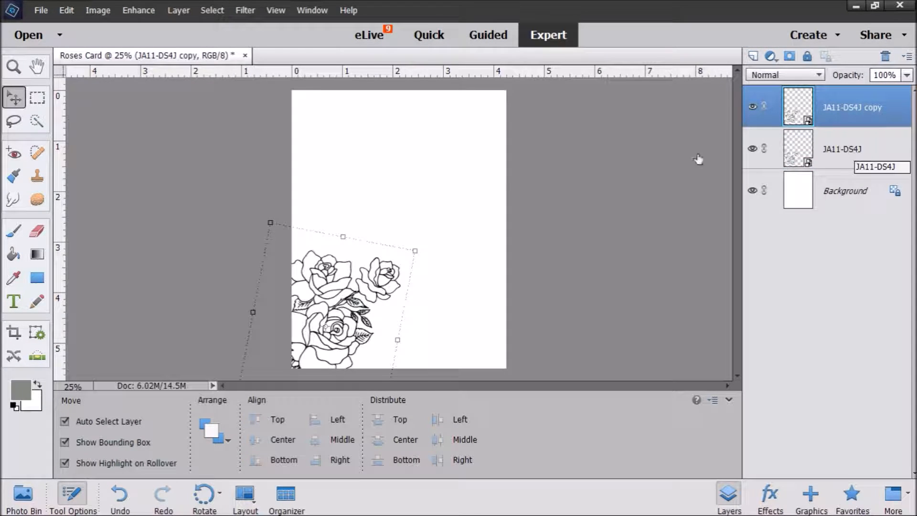
left_click_drag(356, 323, 356, 243)
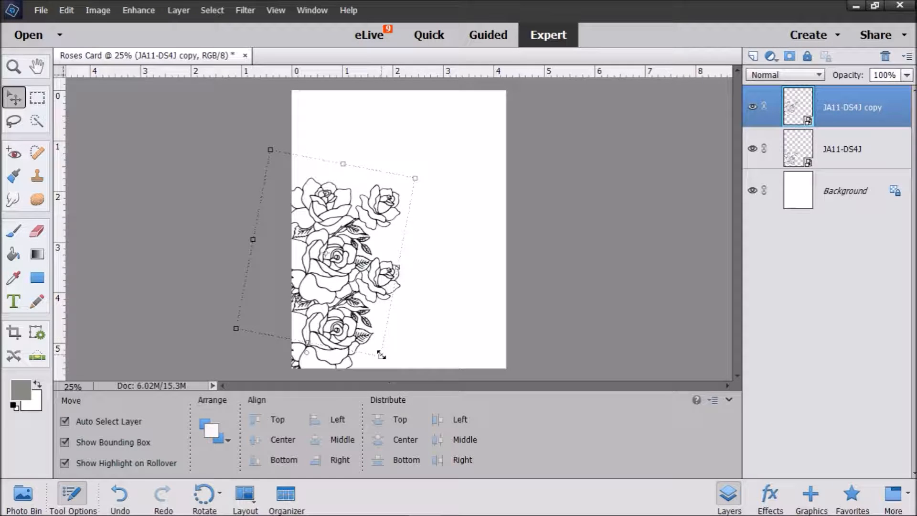
- Rotate the copied roses about 20.7° counterclockwise and place their layer beneath the original rose layer
left_click_drag(381, 363, 411, 331)
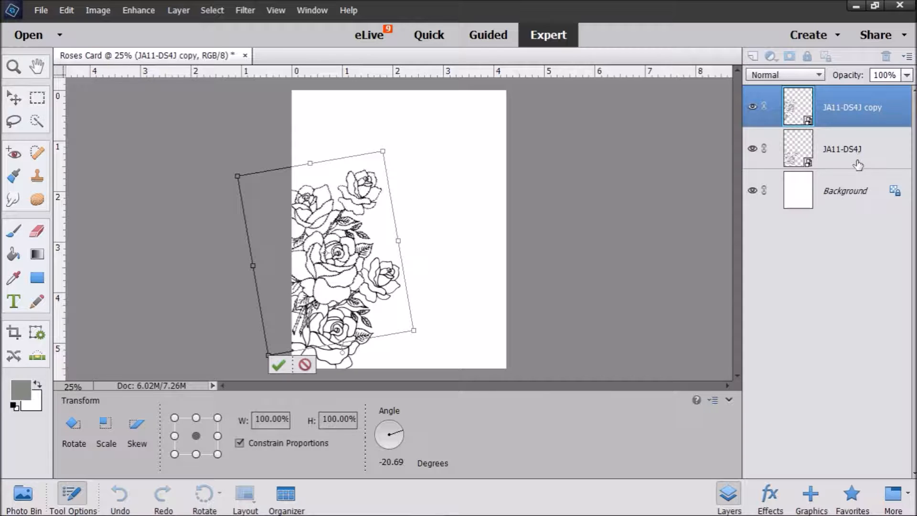
left_click(280, 365)
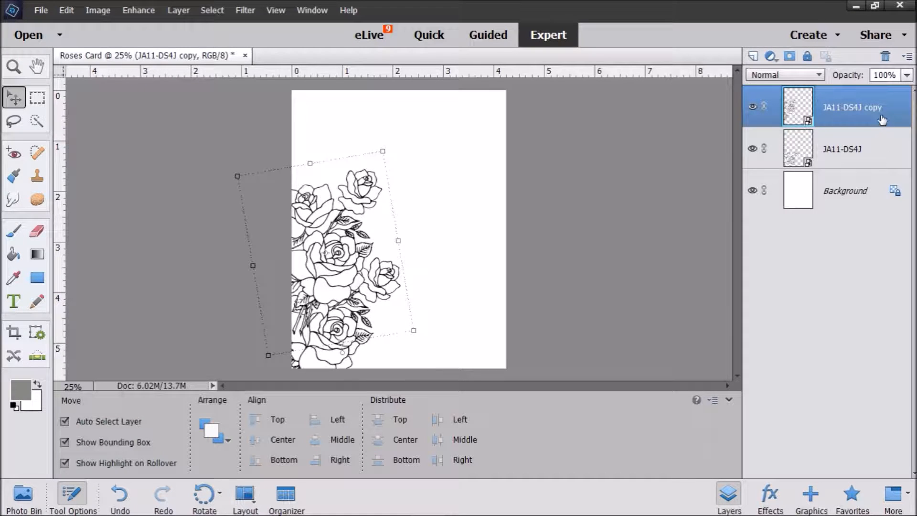
left_click_drag(881, 116, 881, 163)
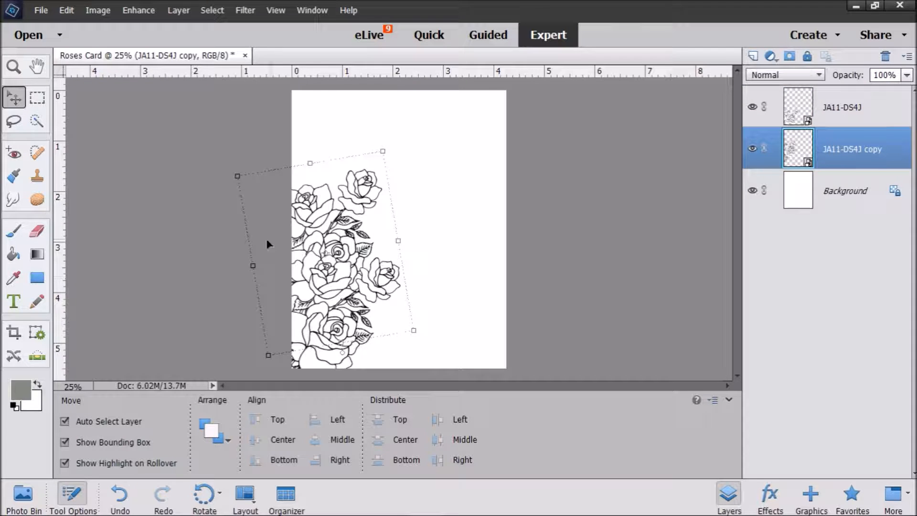
- Rotate the copied roses about 29.7° clockwise behind the original and enlarge them to about 103.9%
mouse_move(355, 231)
left_mouse_down()
mouse_move(356, 214)
mouse_move(364, 227)
left_mouse_up()
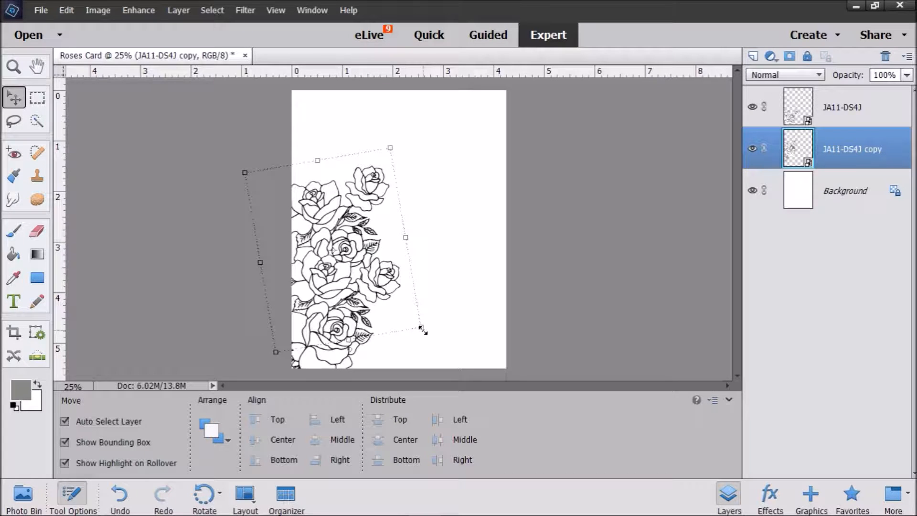
left_click_drag(428, 331, 377, 373)
mouse_move(340, 253)
left_mouse_down()
mouse_move(329, 244)
mouse_move(359, 252)
mouse_move(349, 254)
left_mouse_up()
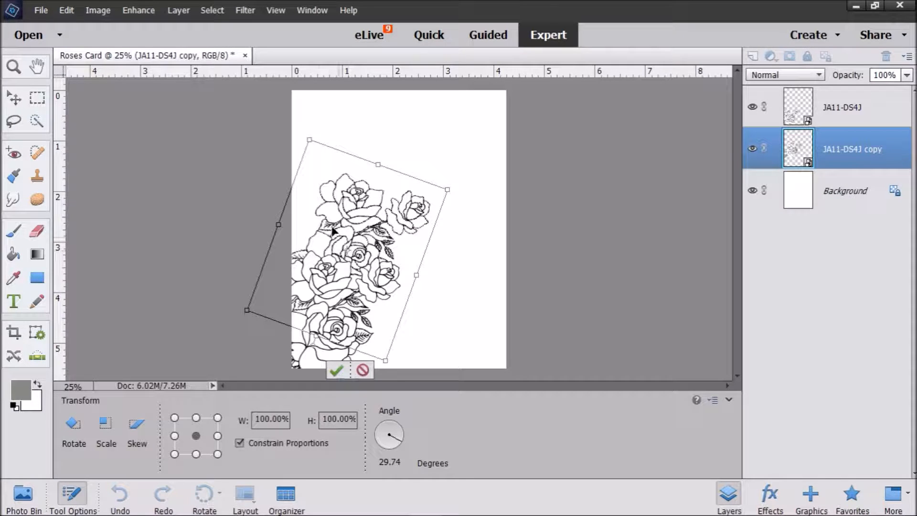
left_click_drag(310, 140, 301, 134)
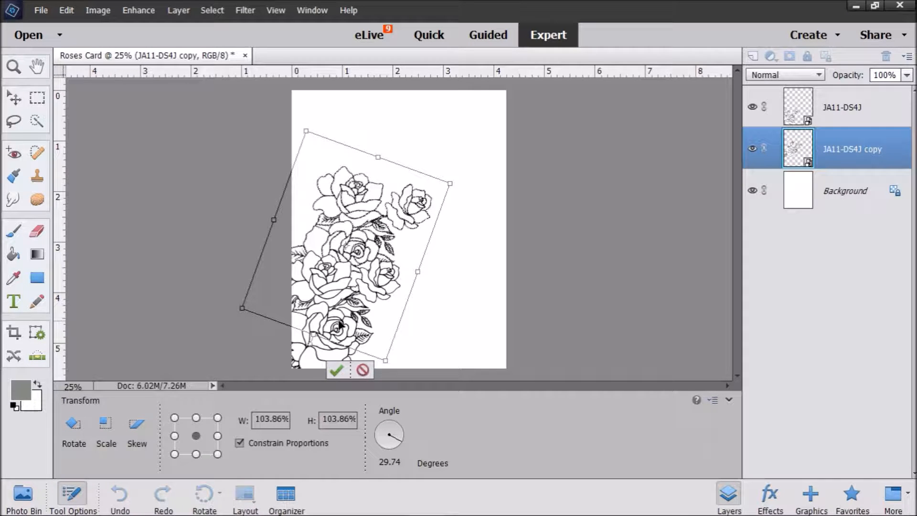
left_click(342, 372)
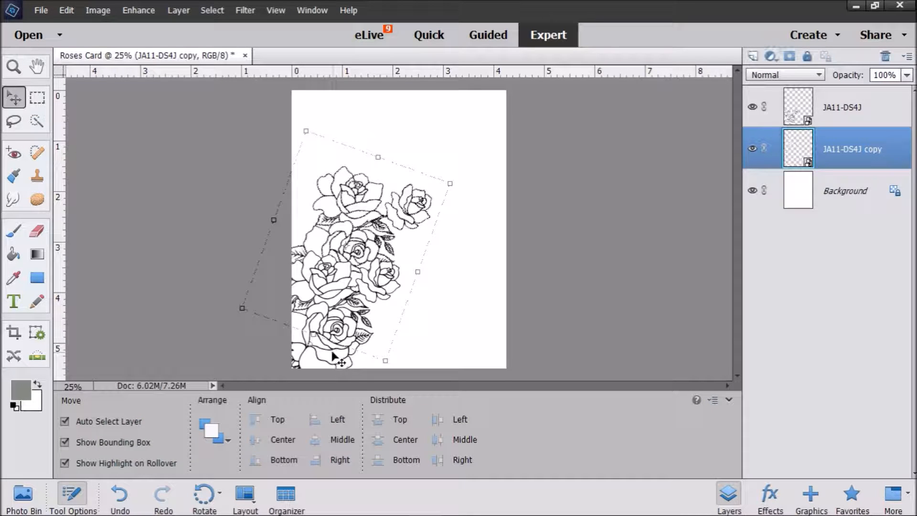
- Nudge the original lower rose drawing slightly to the left
left_click(334, 354)
key("Left")
key("Left")
key("Left")
key("Left")
key("Left")
key("Left")
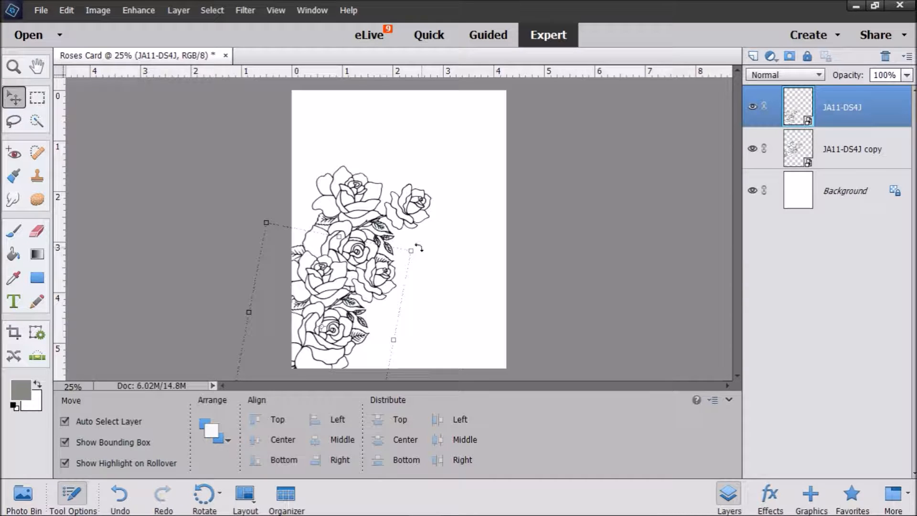
- Rotate the lower roses about 4.9° counterclockwise and shift them slightly down to fit beneath the copied roses
left_click_drag(418, 251, 386, 279)
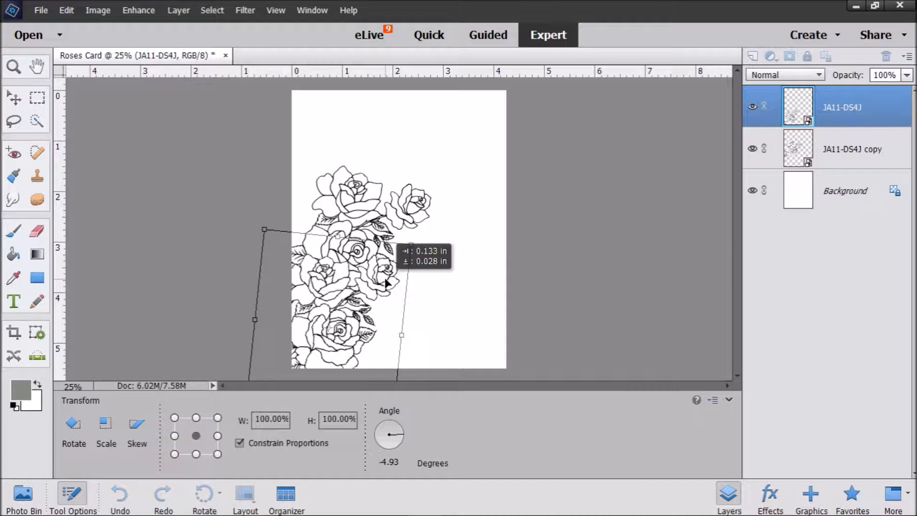
left_click_drag(385, 281, 382, 286)
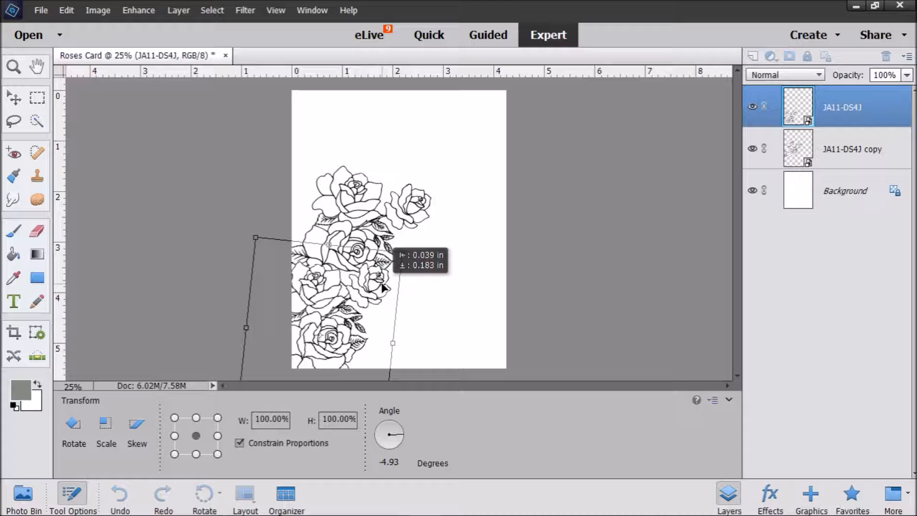
left_click_drag(382, 286, 388, 286)
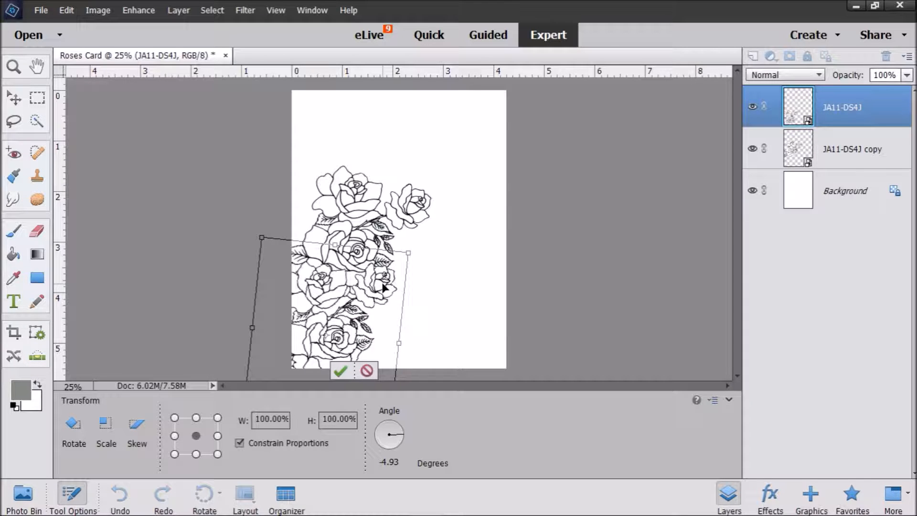
left_click(340, 371)
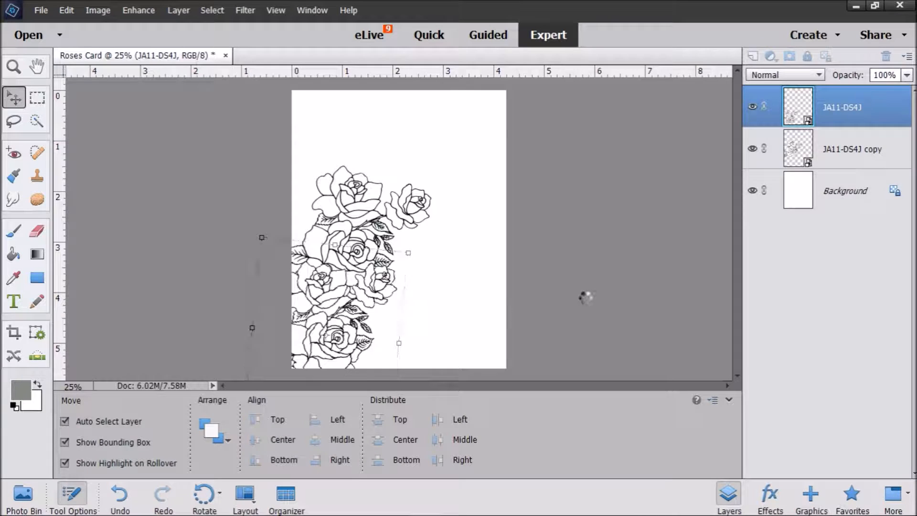
left_click(586, 298)
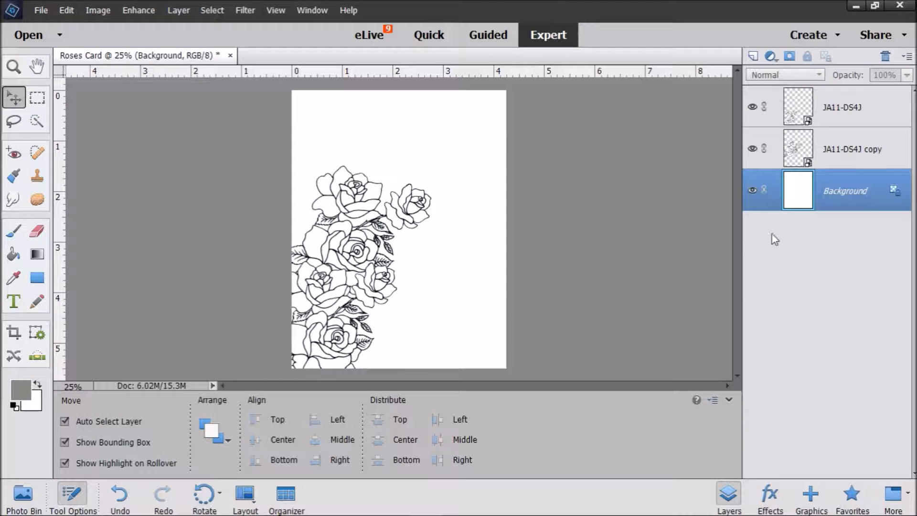
- Delete the JA11-DS4J copy layer
left_click(860, 146)
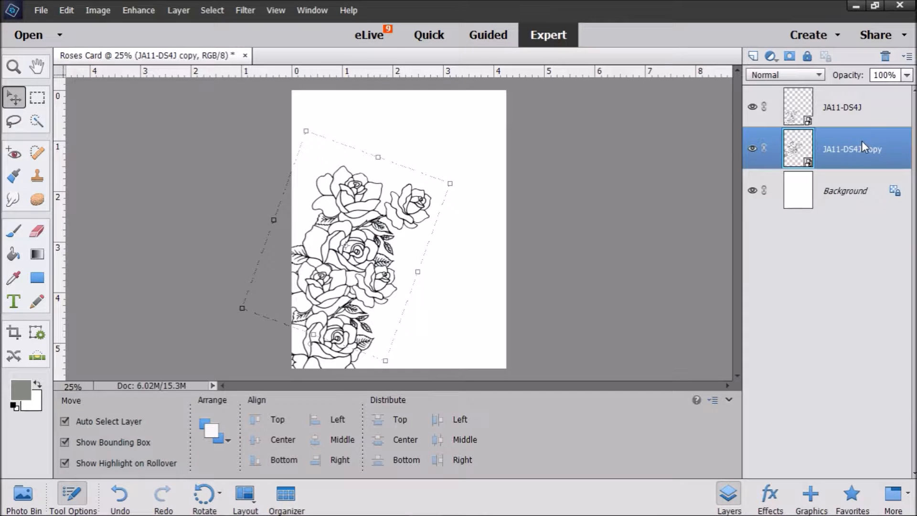
right_click(862, 143)
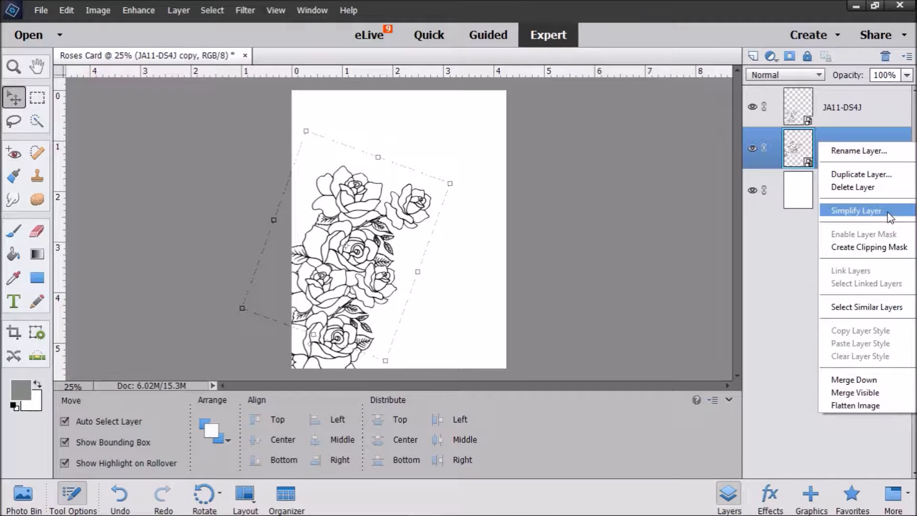
left_click(872, 185)
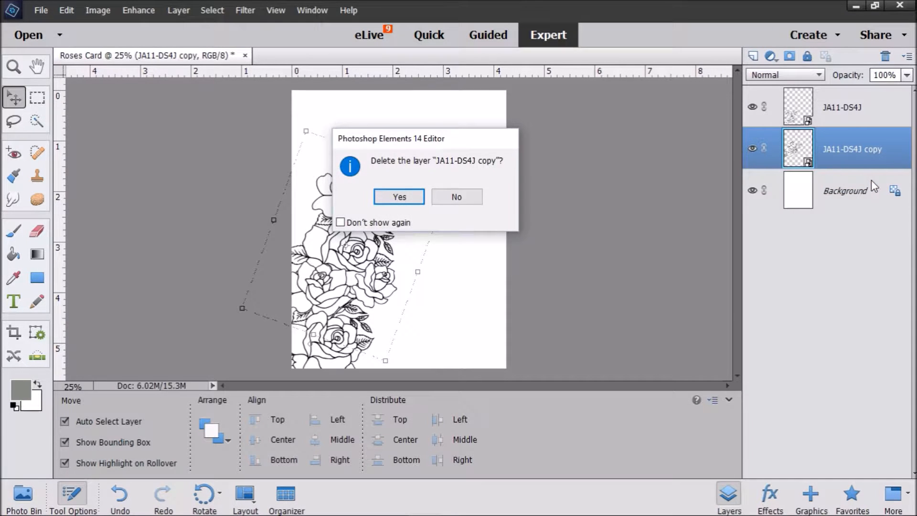
key("Return")
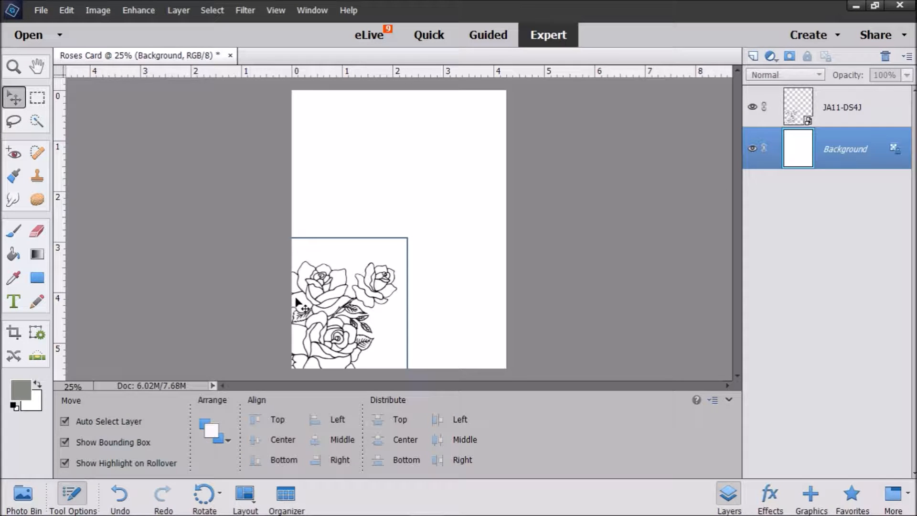
right_click(858, 106)
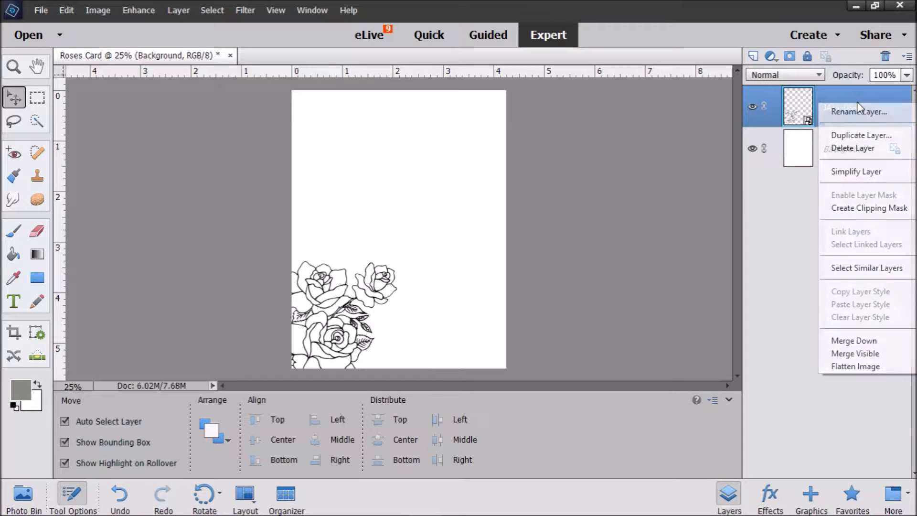
left_click(858, 136)
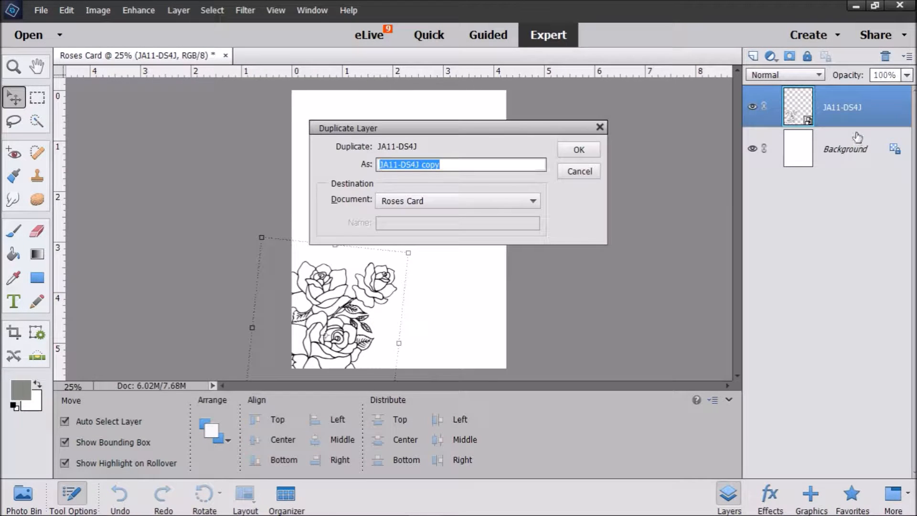
left_click(579, 172)
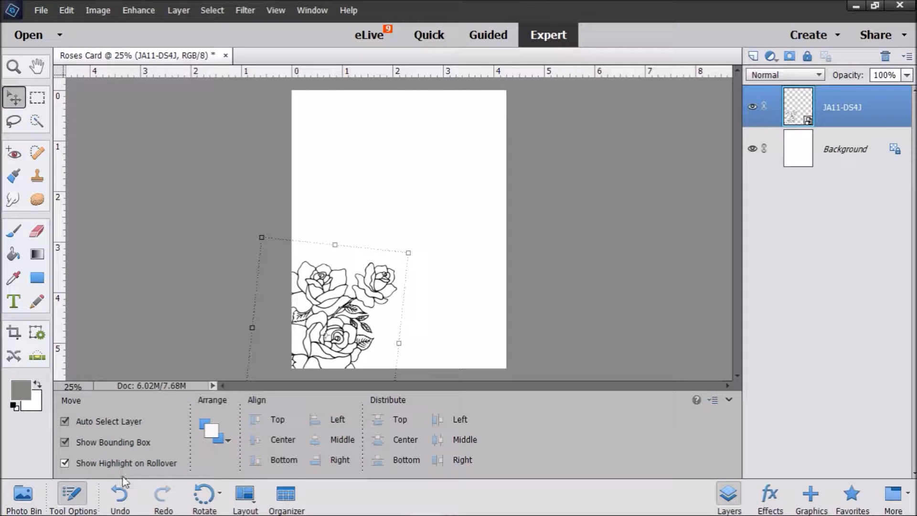
- Undo the deletion of the JA11-DS4J copy layer
left_click(120, 501)
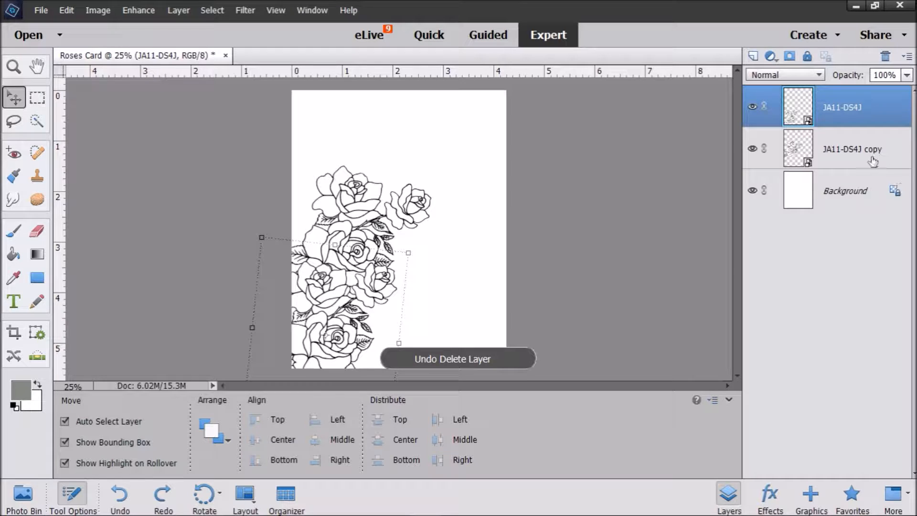
- Duplicate the JA11-DS4J layer within the Roses Card document and place the copy beneath the original in the layer order
right_click(848, 113)
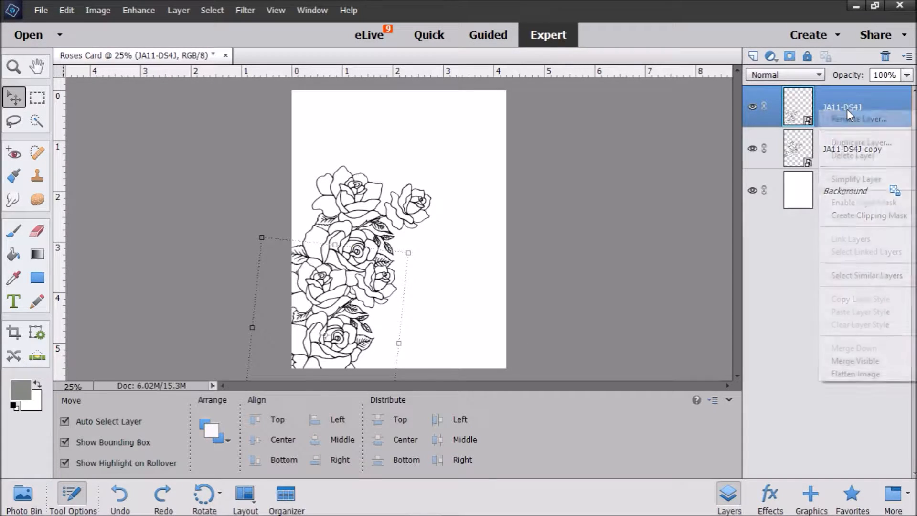
left_click(849, 142)
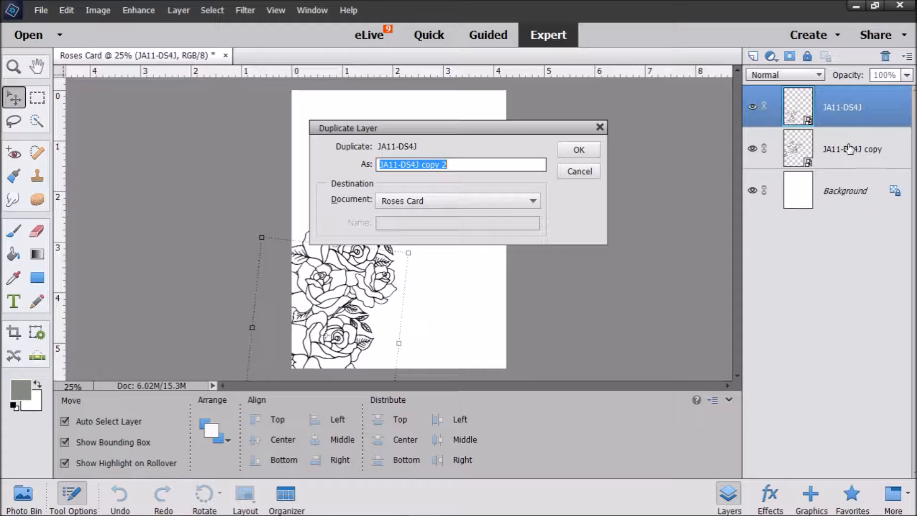
key("Return")
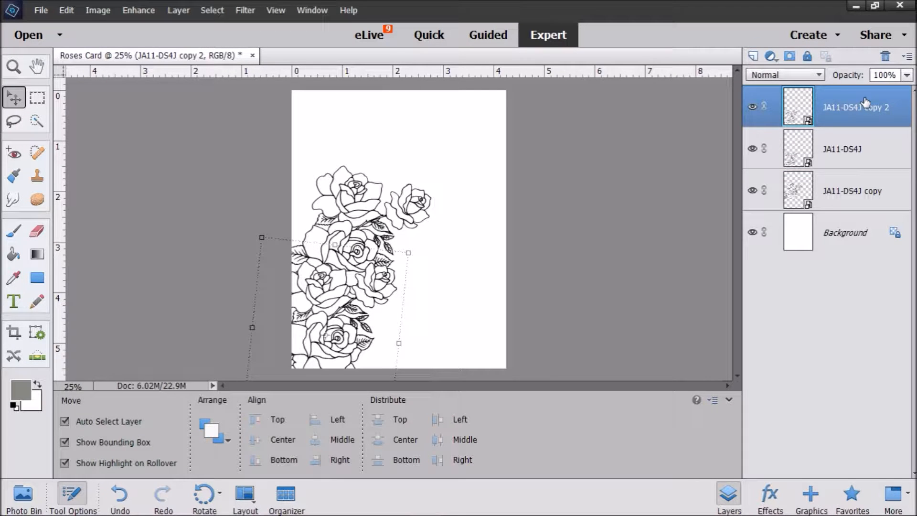
left_click_drag(865, 104, 858, 167)
left_click_drag(858, 167, 856, 164)
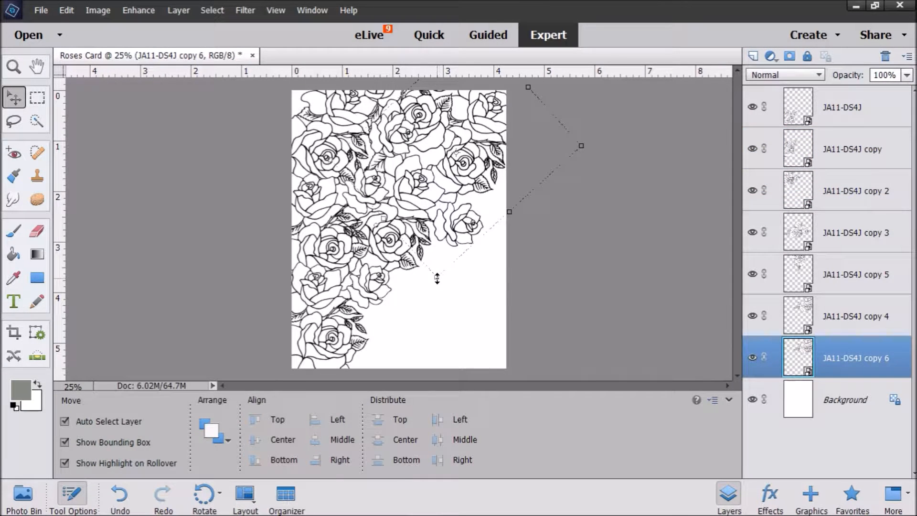
- Rotate the JA11-DS4J copy 6 roses about 44.4° clockwise and fit them beneath the upper roses along the card's right edge
left_click_drag(437, 278, 426, 365)
left_click_drag(589, 245, 526, 328)
left_click_drag(484, 260, 484, 231)
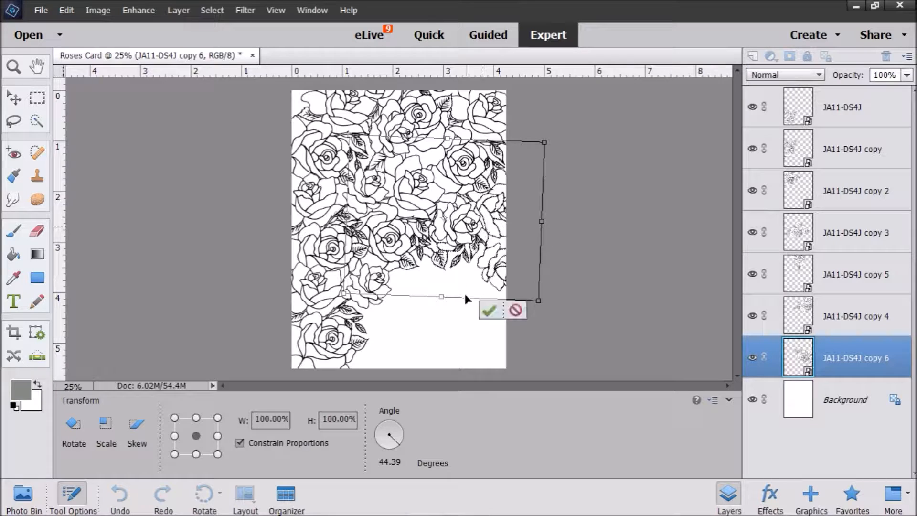
left_click(488, 311)
left_click(588, 264)
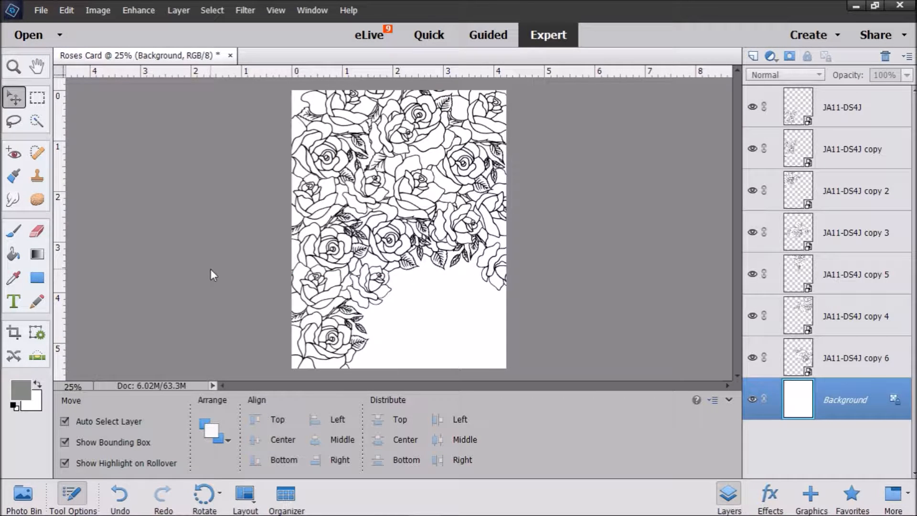
- Flatten all rose layers and the background of the card into a single layer
right_click(837, 401)
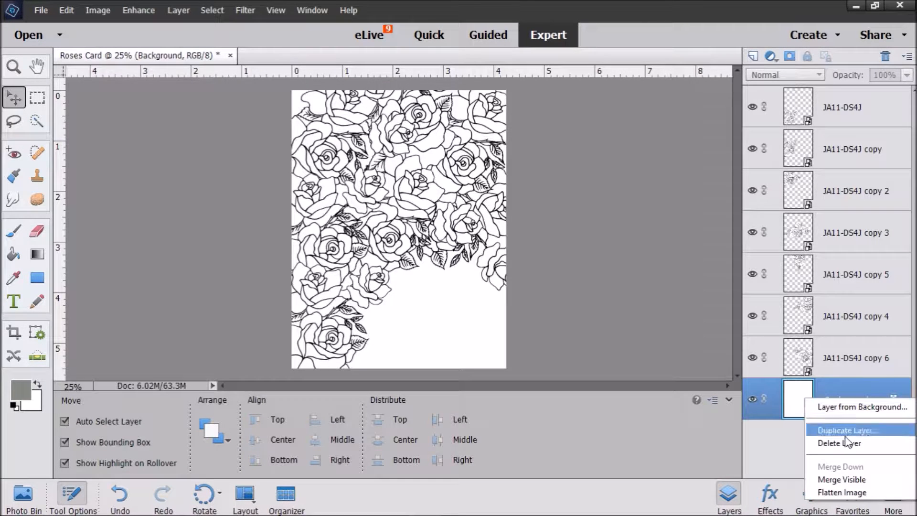
left_click(860, 493)
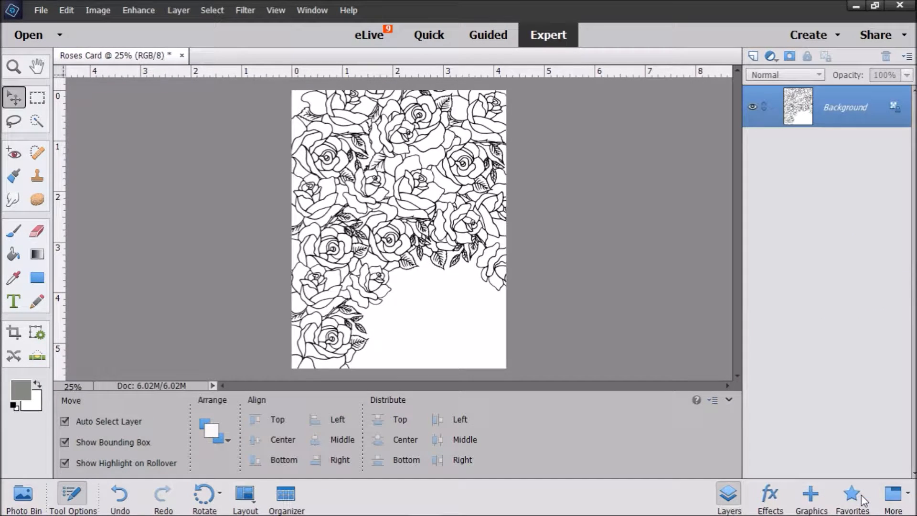